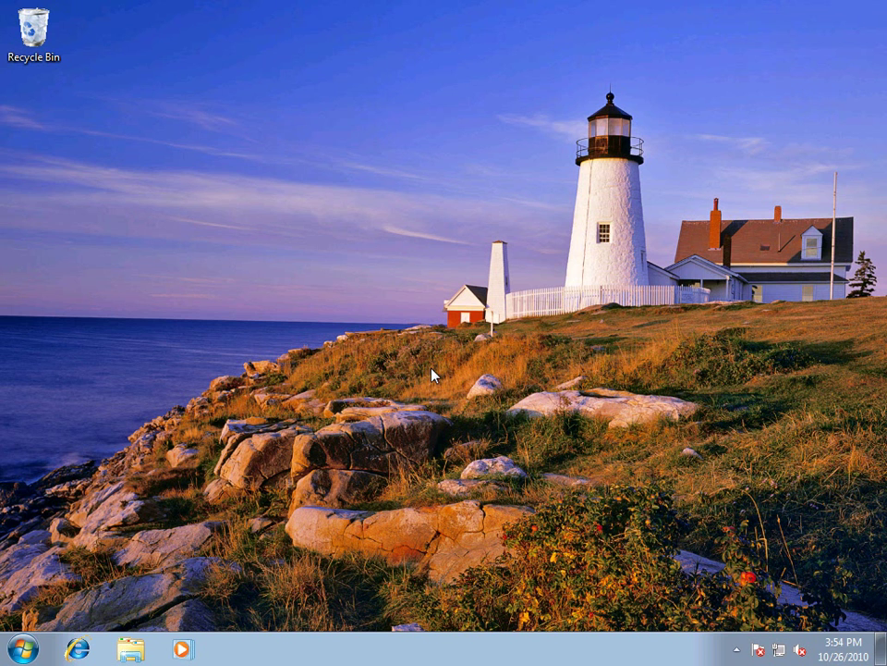
# Step: Open the Litware SharePoint site and show the Engineering Org Floorplan list for offices 201–210
pyautogui.click(80, 650)
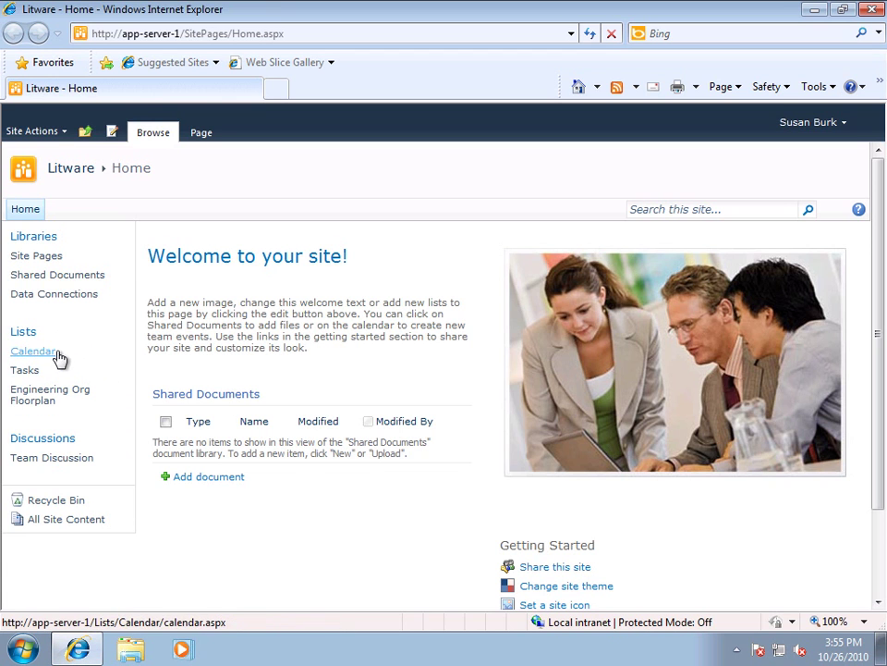
pyautogui.click(35, 405)
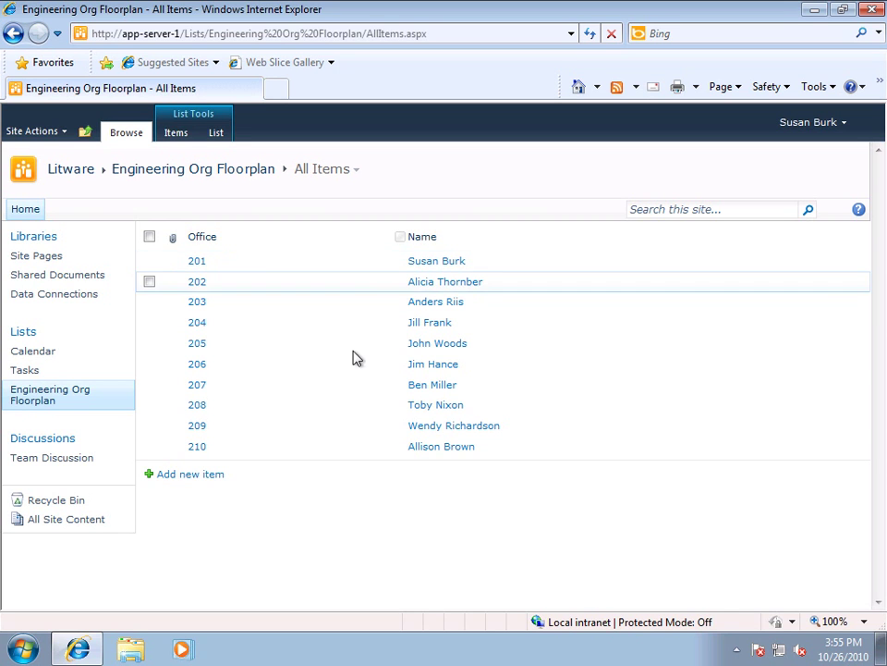
# Step: Launch Visio 2010 and open the Litware Engineering Floorplan drawing from Documents
pyautogui.click(25, 648)
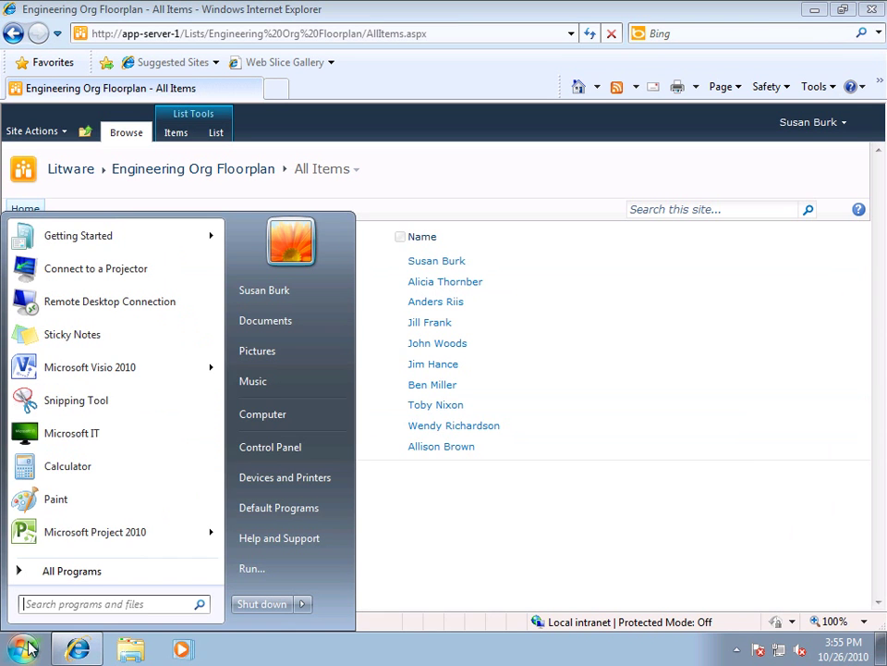
pyautogui.click(101, 367)
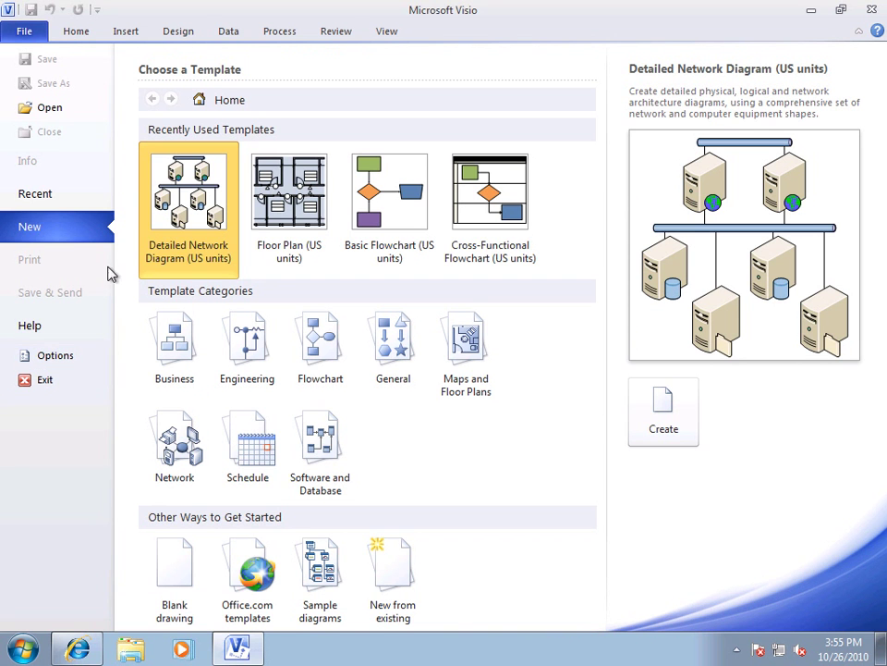
pyautogui.click(51, 108)
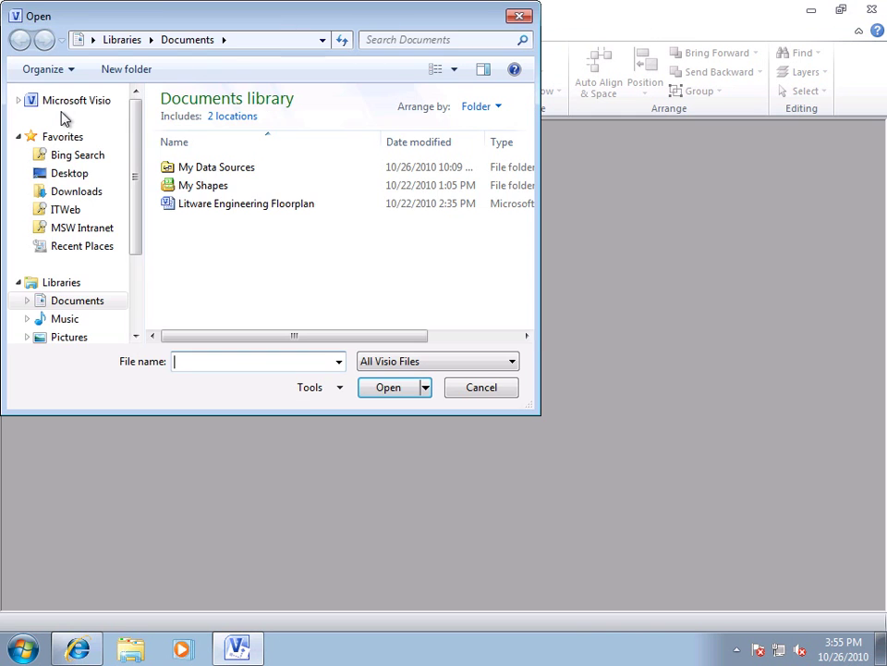
pyautogui.click(196, 205)
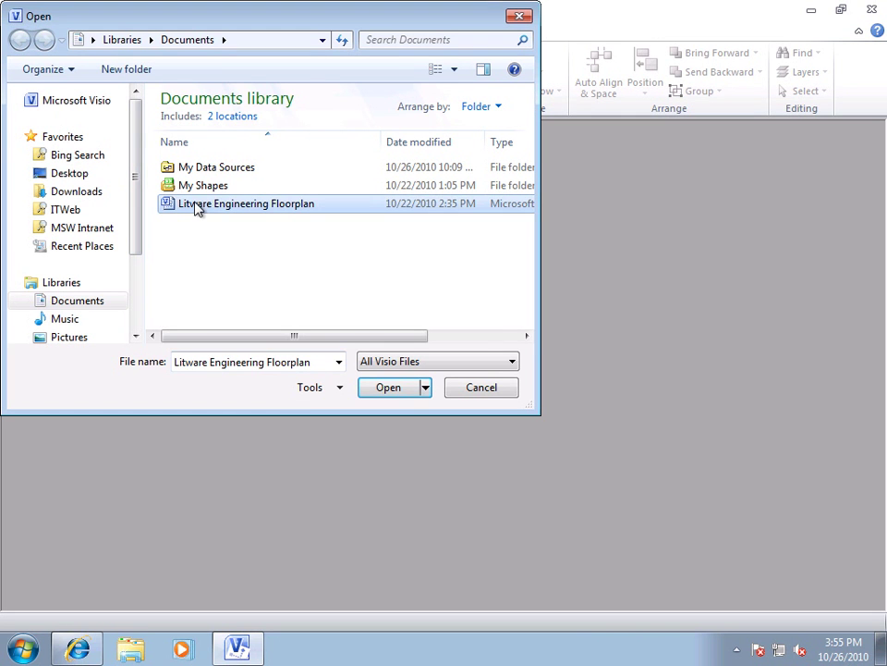
pyautogui.click(384, 388)
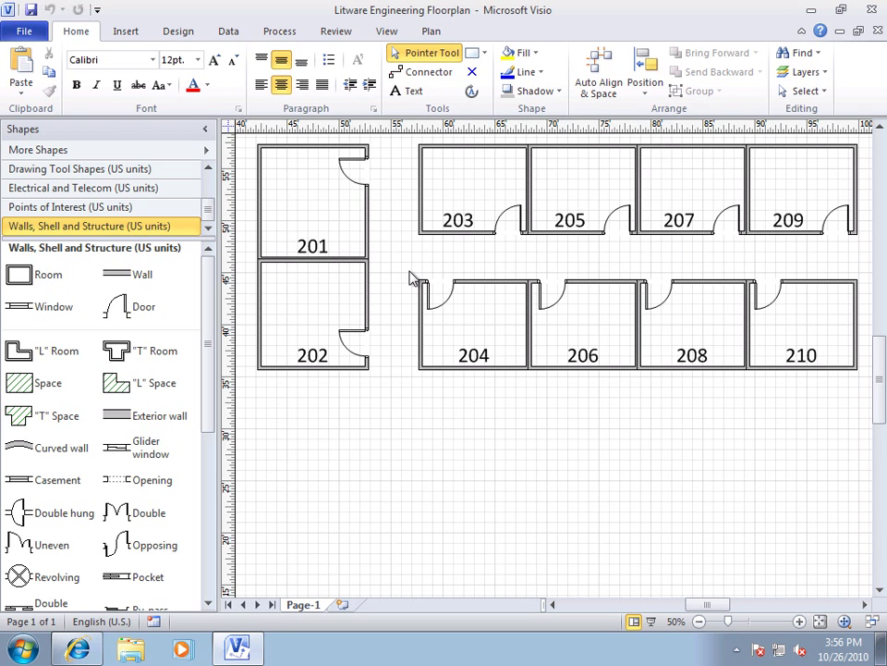
pyautogui.click(229, 31)
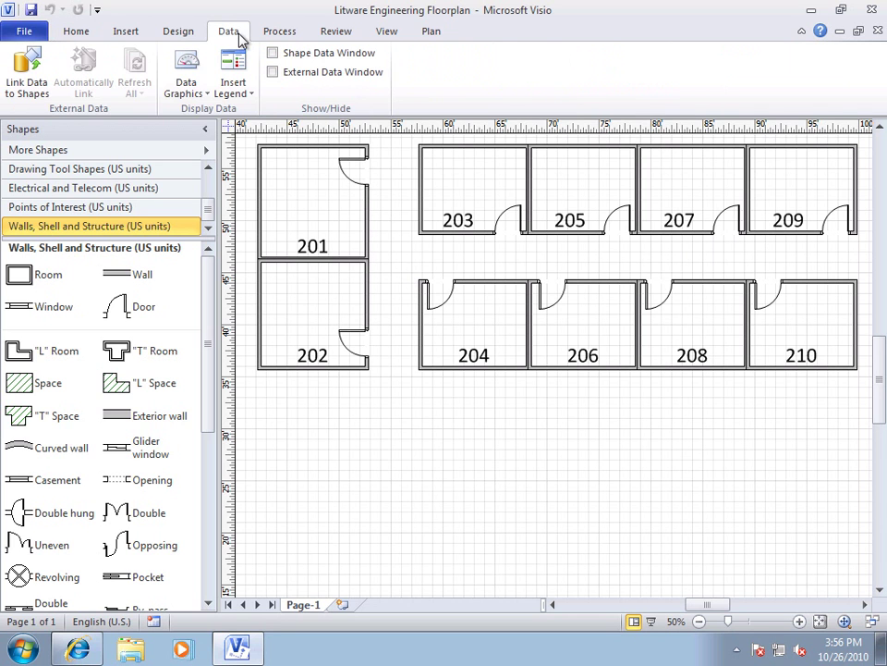
pyautogui.click(29, 73)
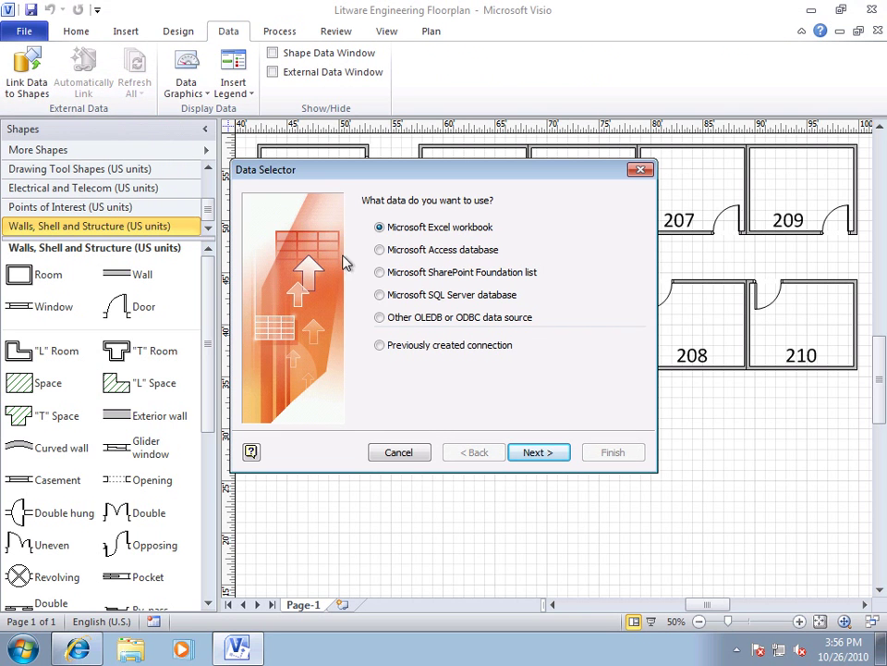
pyautogui.click(379, 273)
pyautogui.click(549, 454)
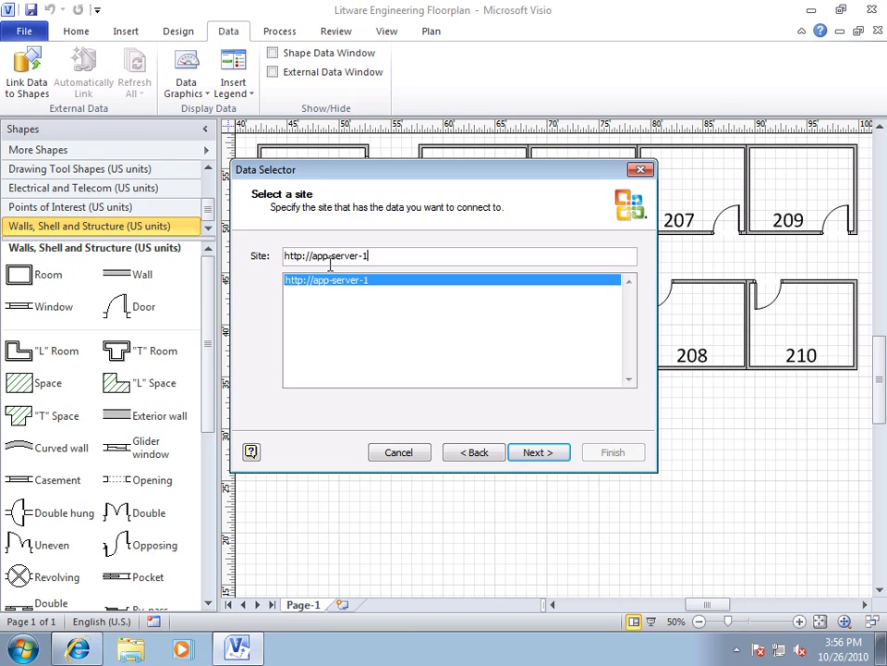
pyautogui.click(539, 453)
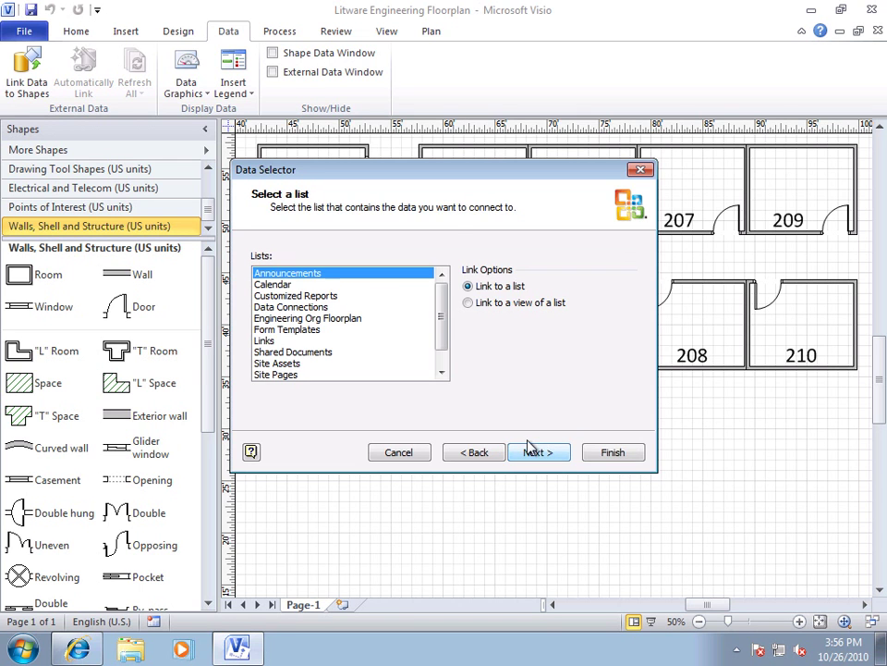
pyautogui.click(350, 319)
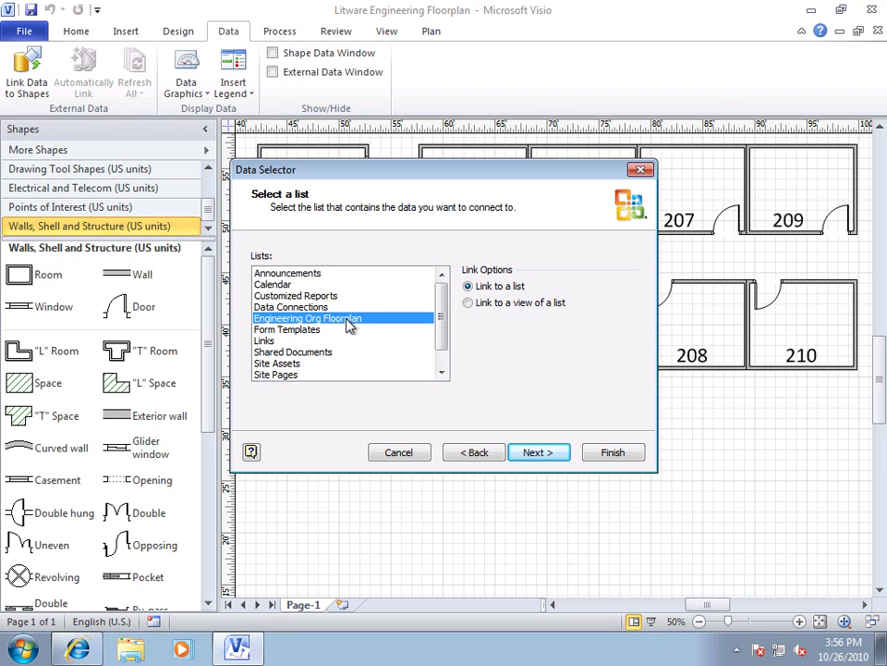
pyautogui.click(535, 453)
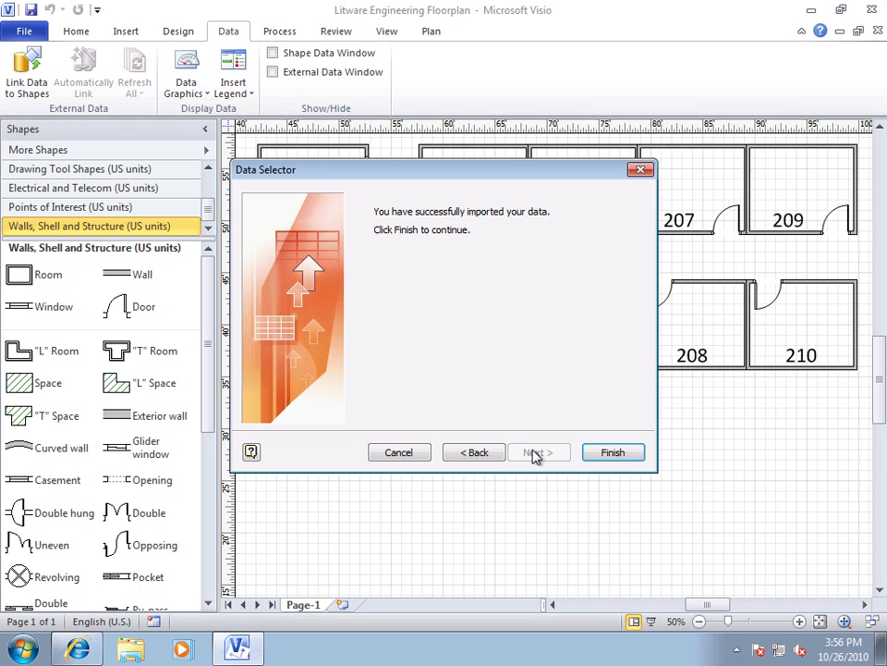
pyautogui.click(615, 454)
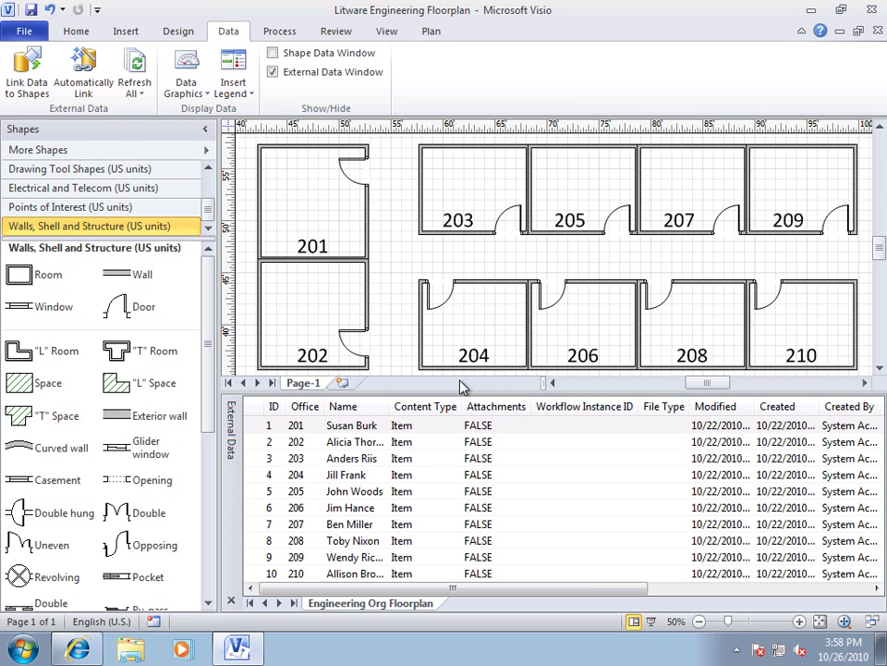
# Step: Drag each external data row for offices 201–210 onto its matching room shape
pyautogui.click(294, 429)
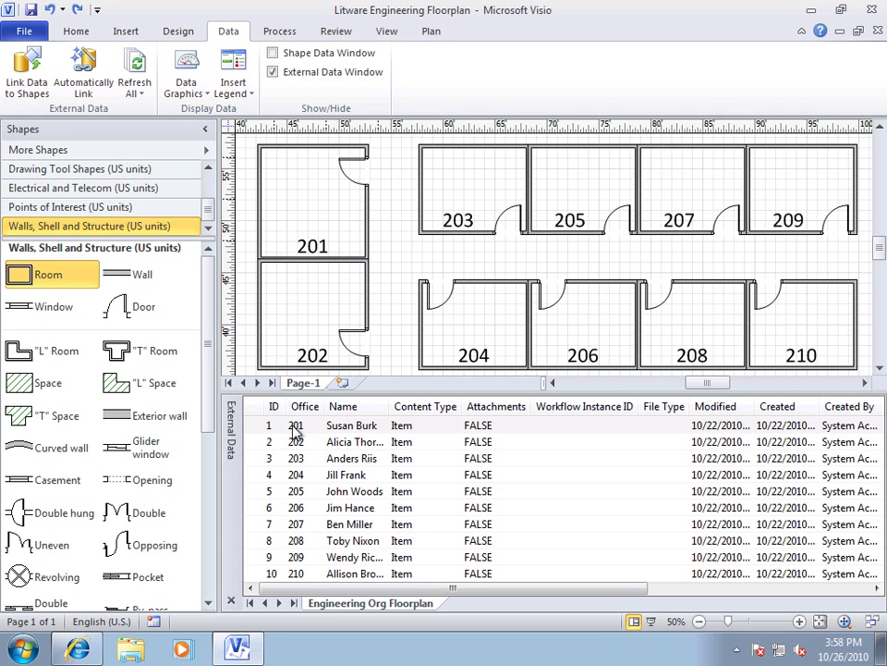
pyautogui.moveTo(294, 429); pyautogui.dragTo(341, 225)
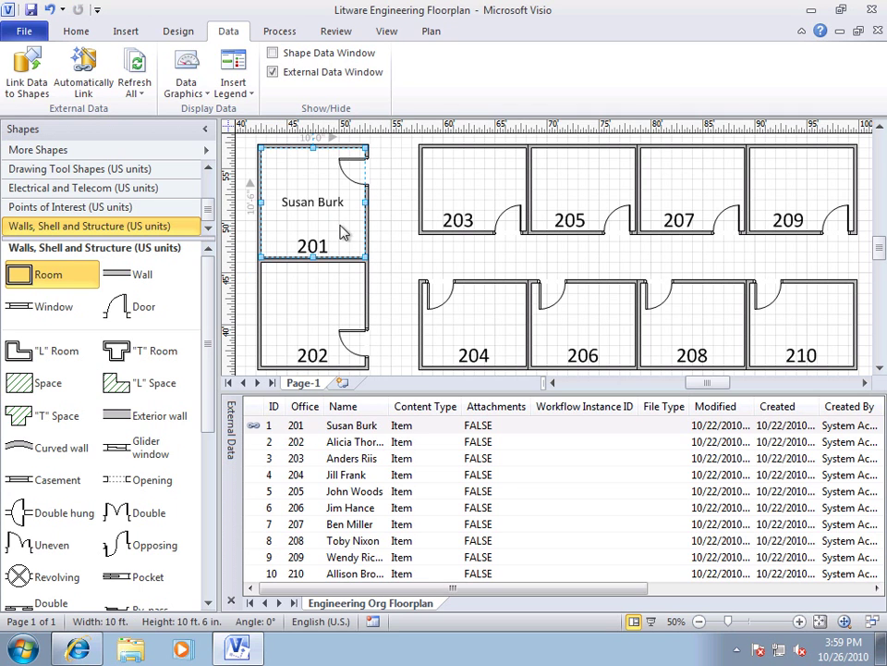
pyautogui.moveTo(296, 442); pyautogui.dragTo(282, 334)
pyautogui.moveTo(291, 458); pyautogui.dragTo(518, 312)
pyautogui.moveTo(292, 495); pyautogui.dragTo(566, 227)
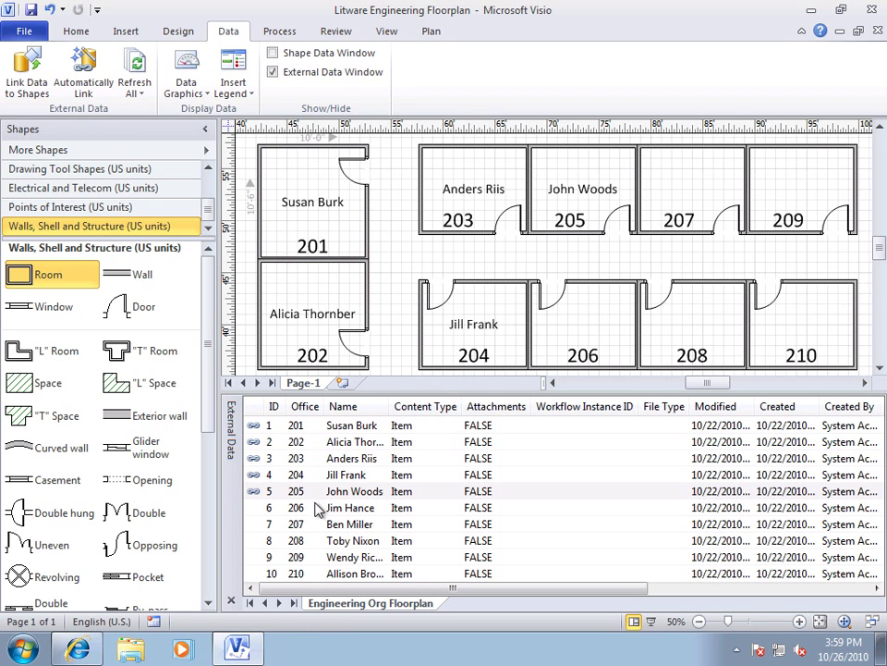
pyautogui.moveTo(315, 511); pyautogui.dragTo(679, 196)
pyautogui.moveTo(297, 540); pyautogui.dragTo(671, 335)
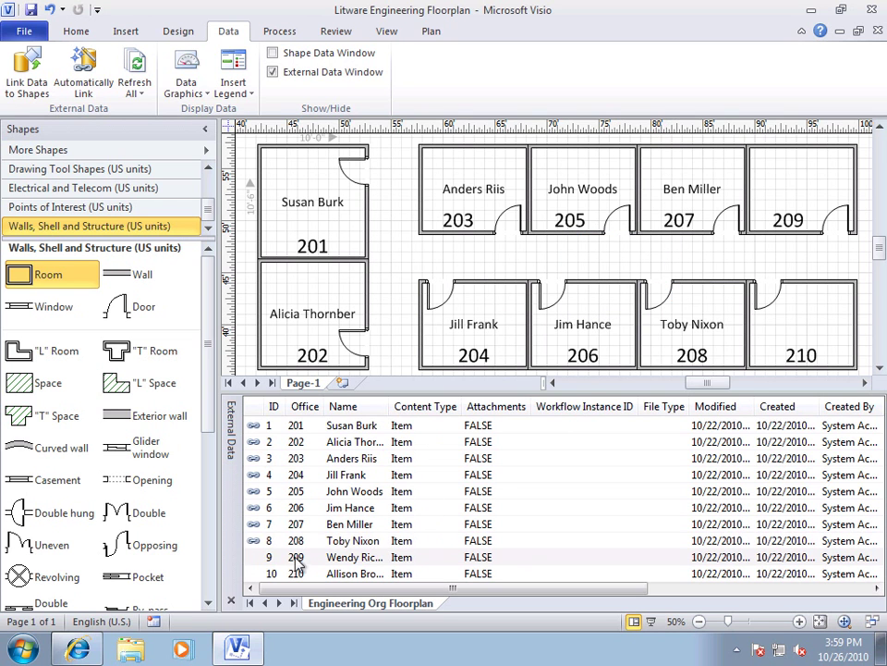
pyautogui.moveTo(297, 558); pyautogui.dragTo(779, 193)
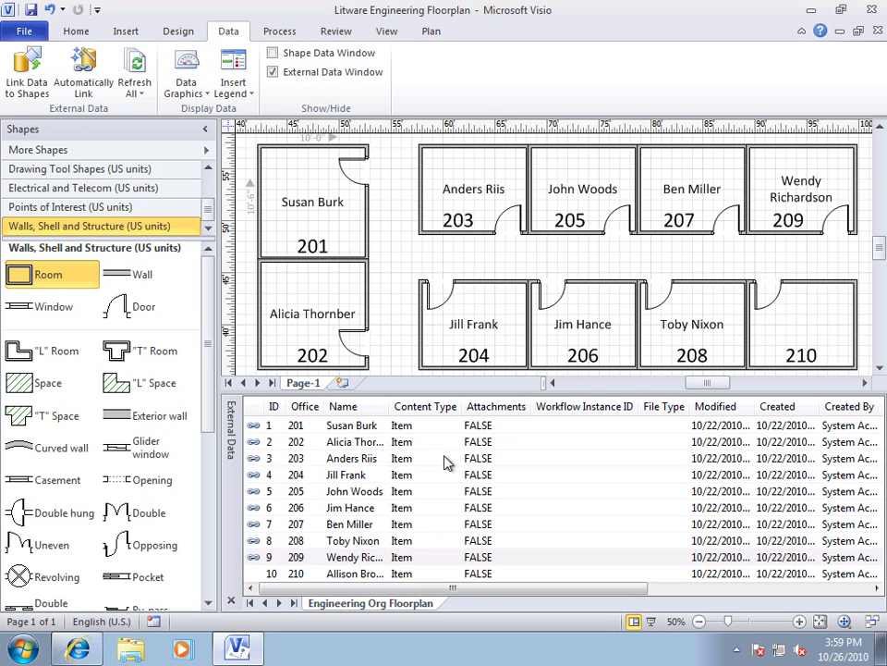
pyautogui.moveTo(294, 573); pyautogui.dragTo(780, 344)
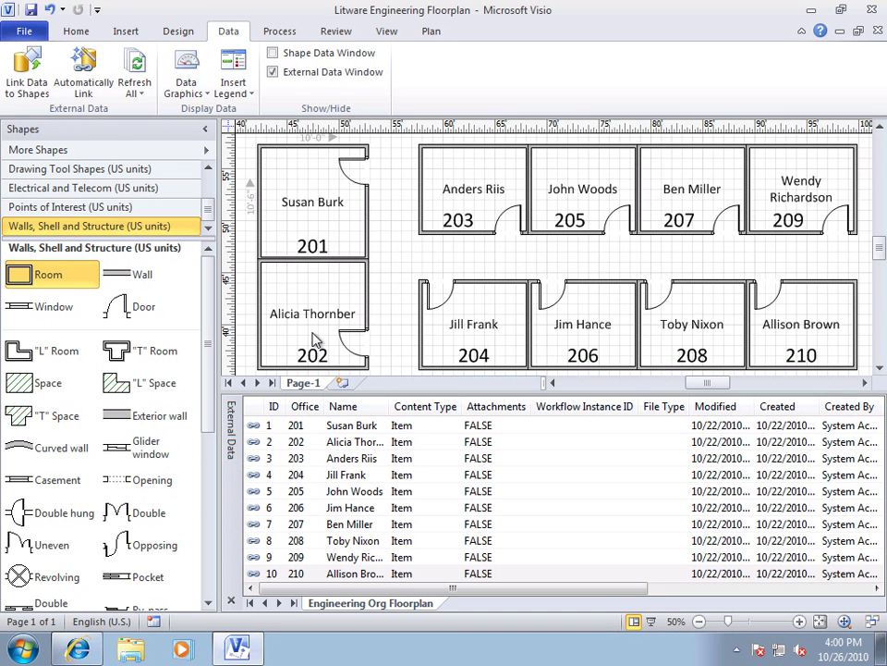
# Step: Save the floor plan to SharePoint Shared Documents as a Web Drawing (Litware Engineering Floorplan.vdw)
pyautogui.click(33, 33)
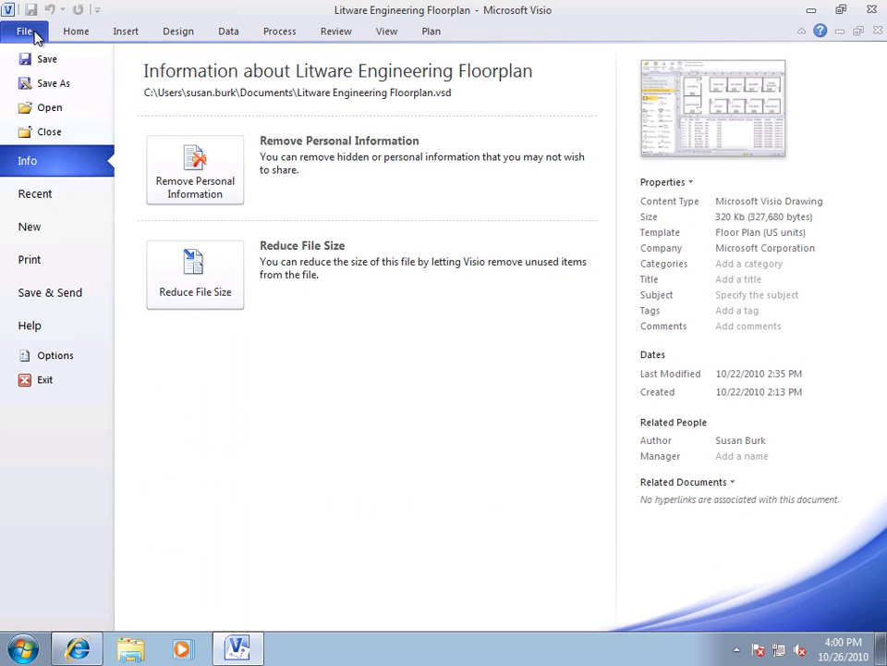
pyautogui.click(66, 293)
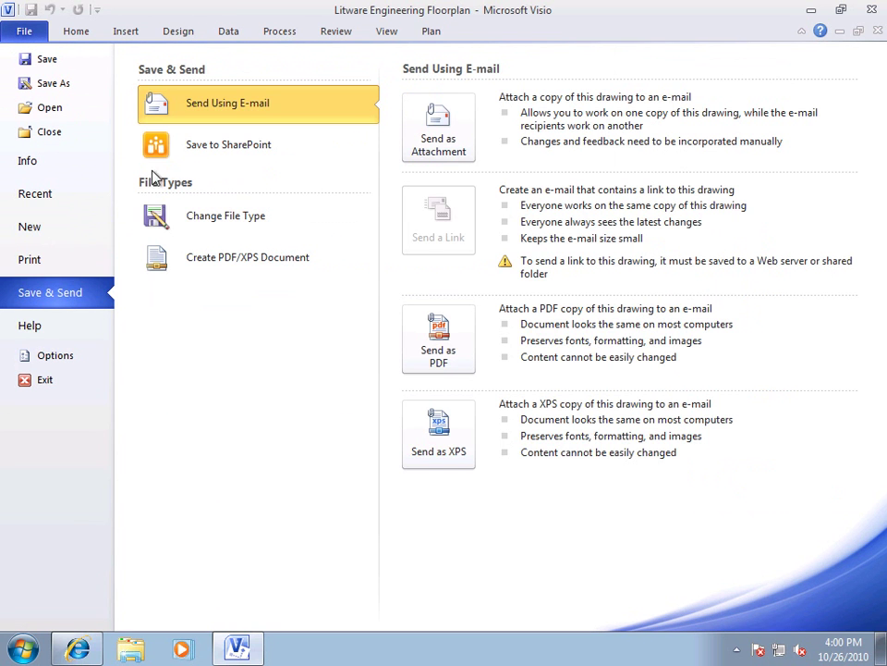
pyautogui.click(193, 148)
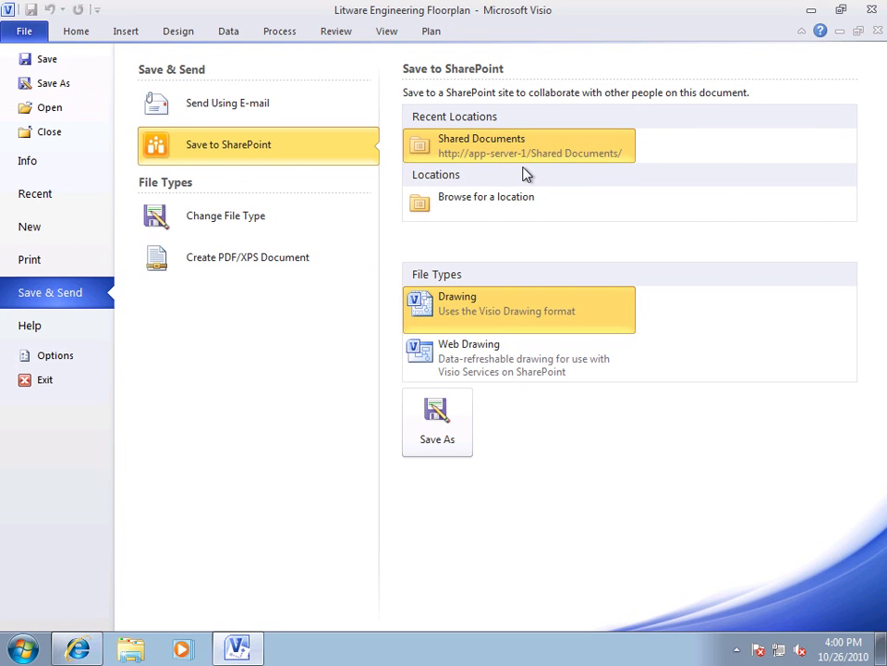
pyautogui.click(499, 371)
pyautogui.click(441, 416)
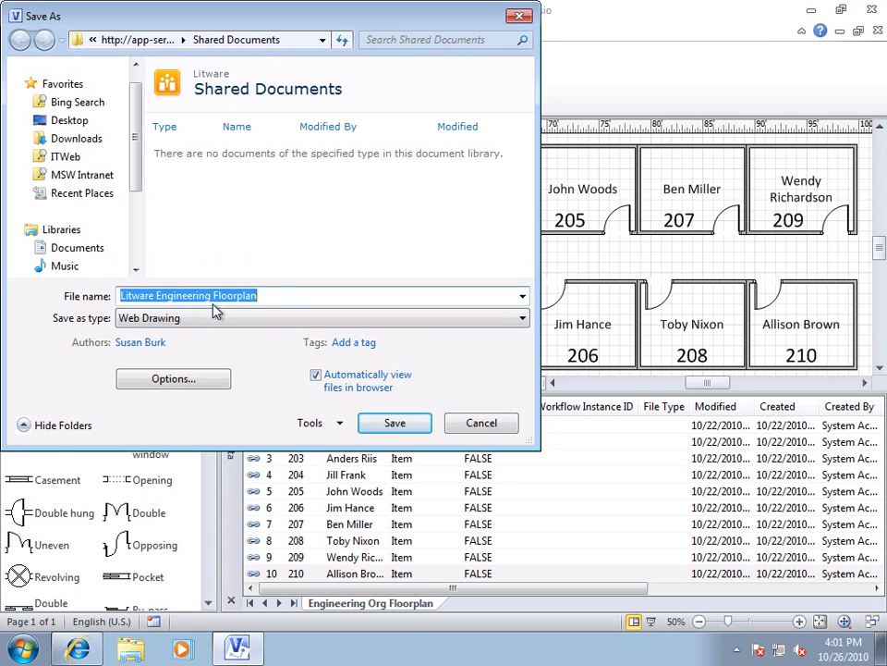
pyautogui.click(394, 425)
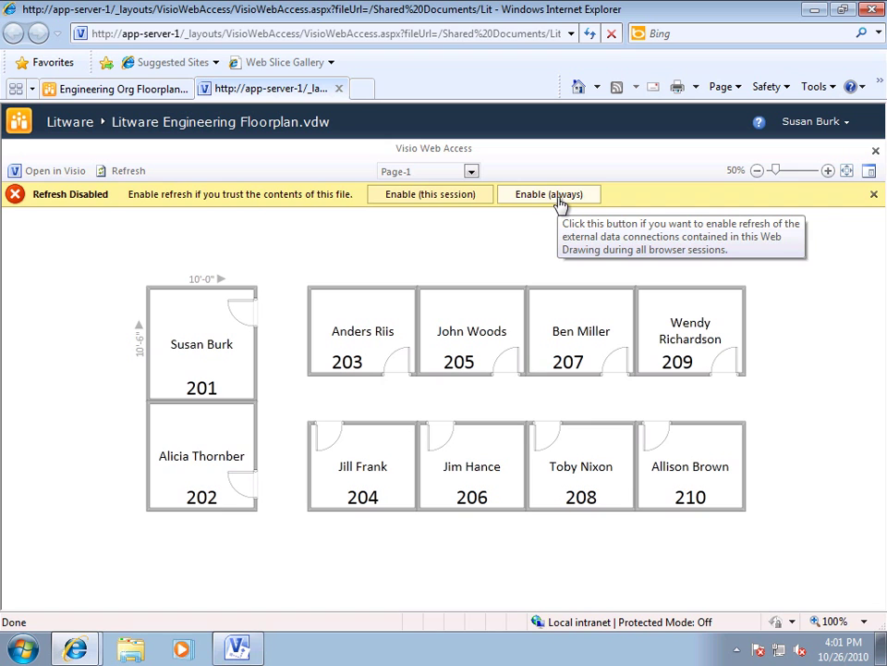
# Step: Choose Enable (always) on the Refresh Disabled bar for the Litware Engineering Floorplan web drawing
pyautogui.click(559, 204)
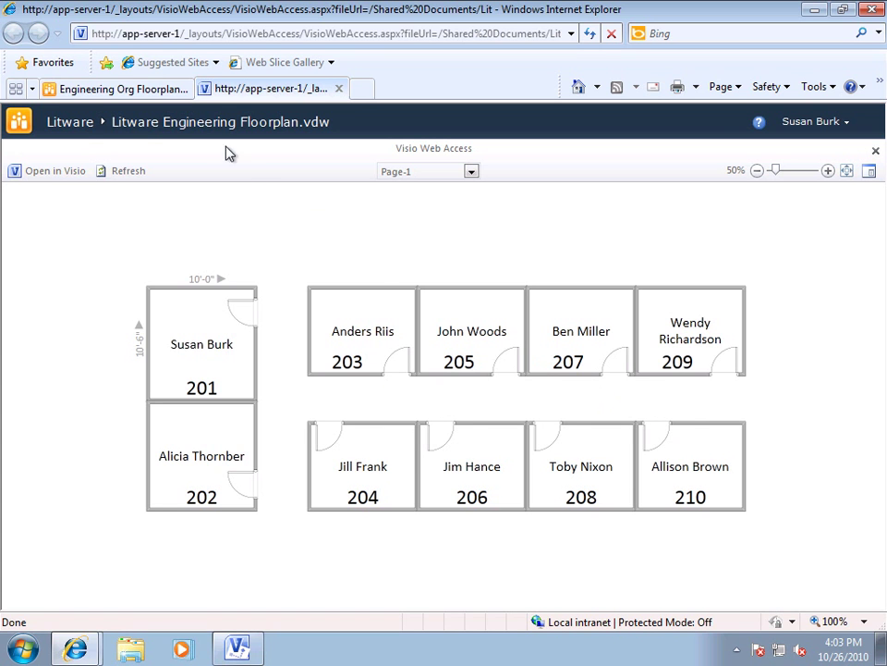
# Step: Edit office 204's list item, replace its Name with the other occupant's account, and save
pyautogui.click(170, 97)
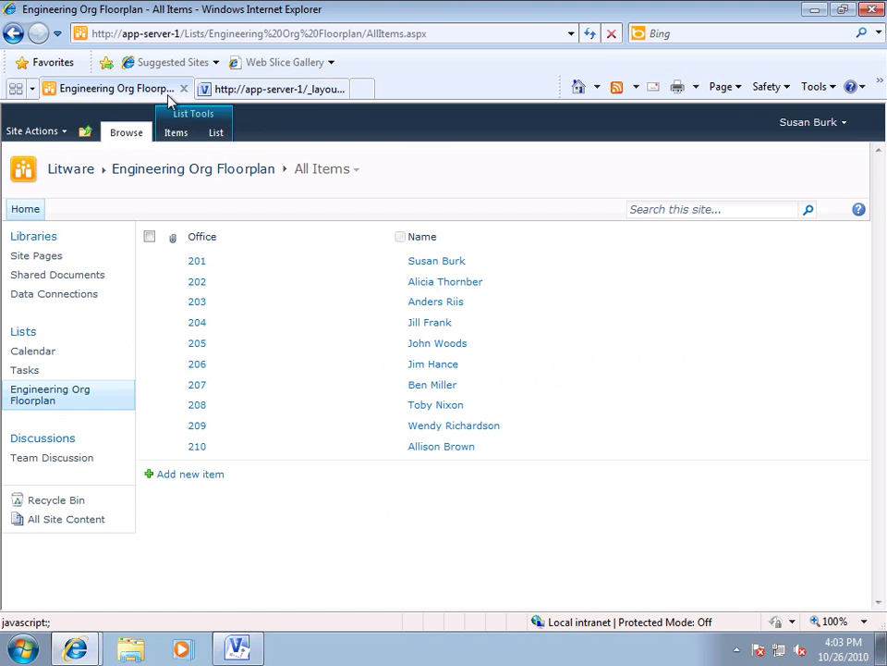
pyautogui.click(202, 325)
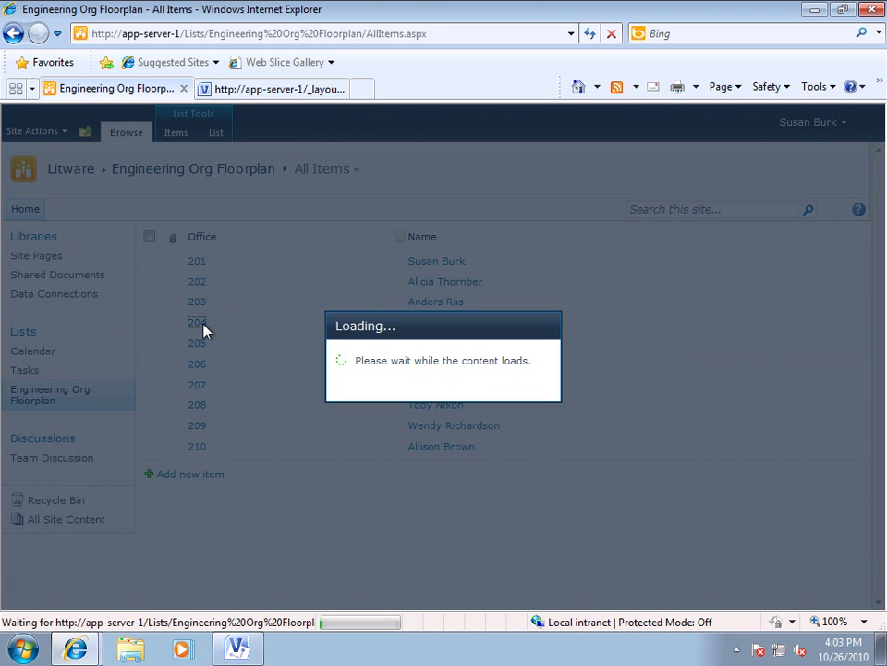
pyautogui.click(204, 328)
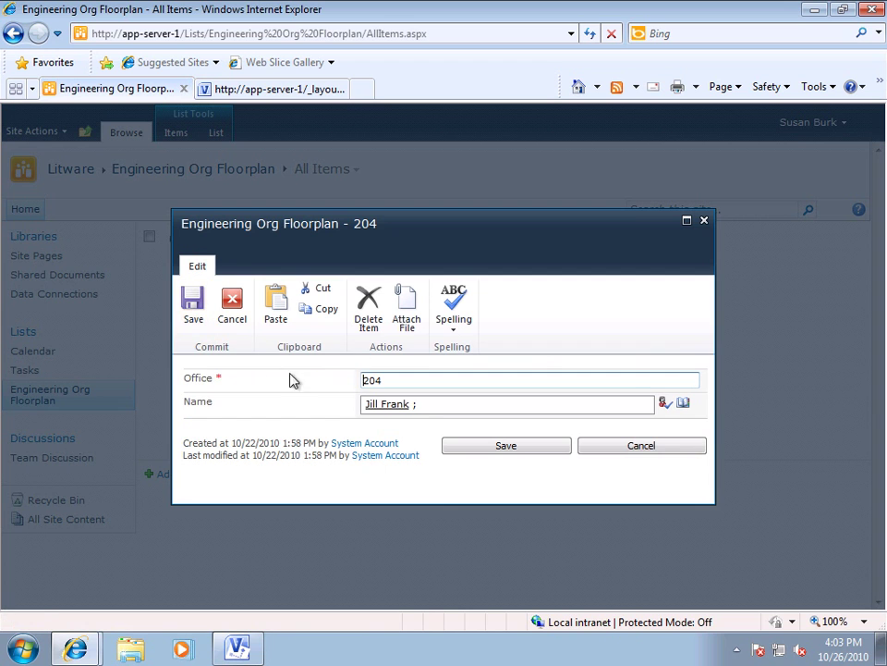
pyautogui.moveTo(426, 410); pyautogui.dragTo(345, 412)
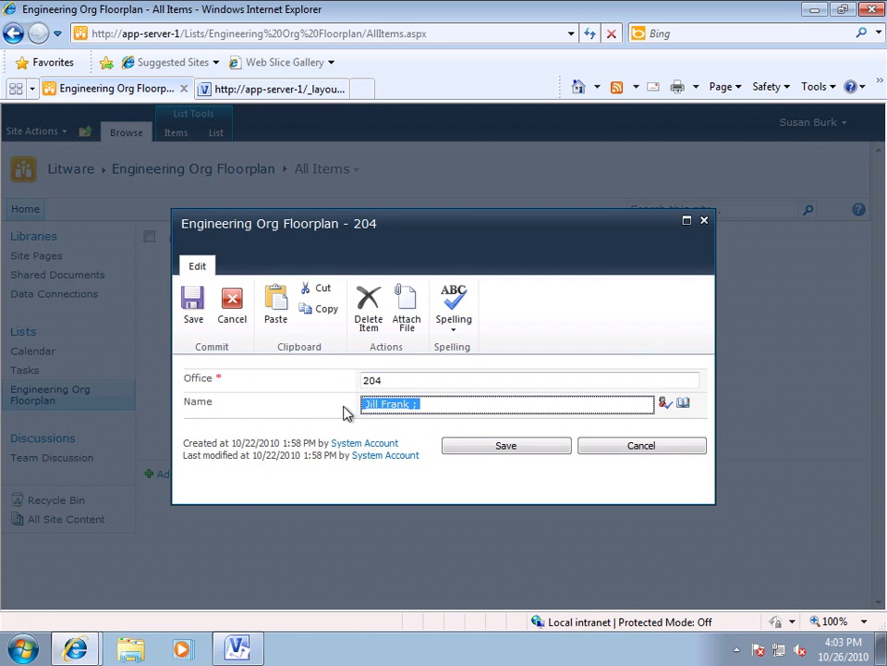
pyautogui.write('litware\\allison.brown')
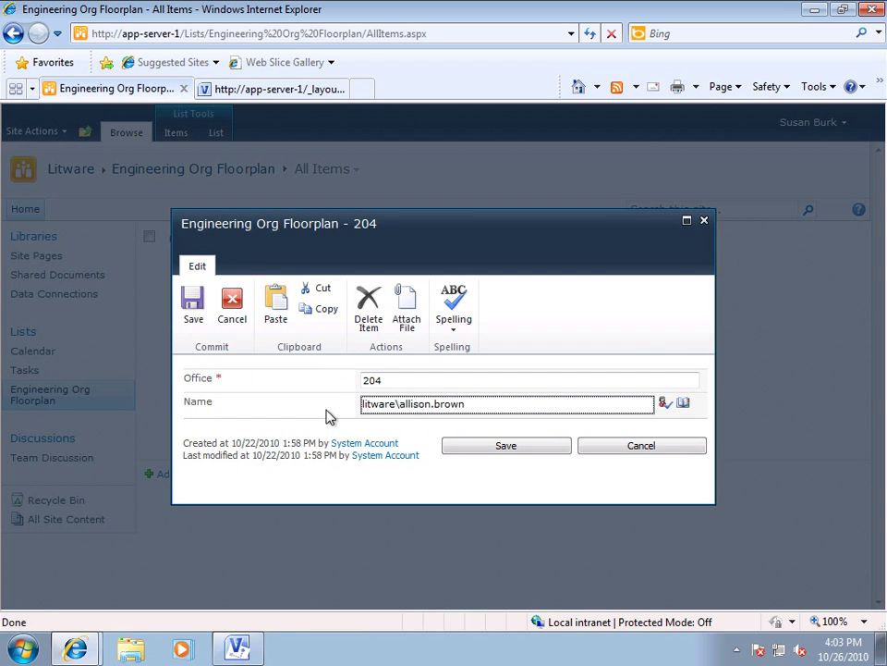
pyautogui.click(665, 405)
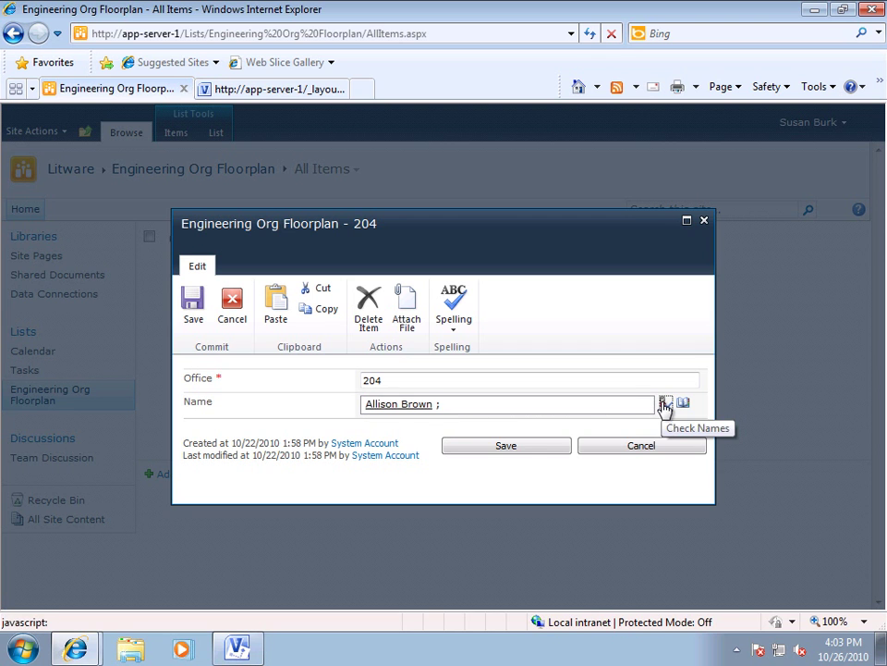
pyautogui.click(515, 448)
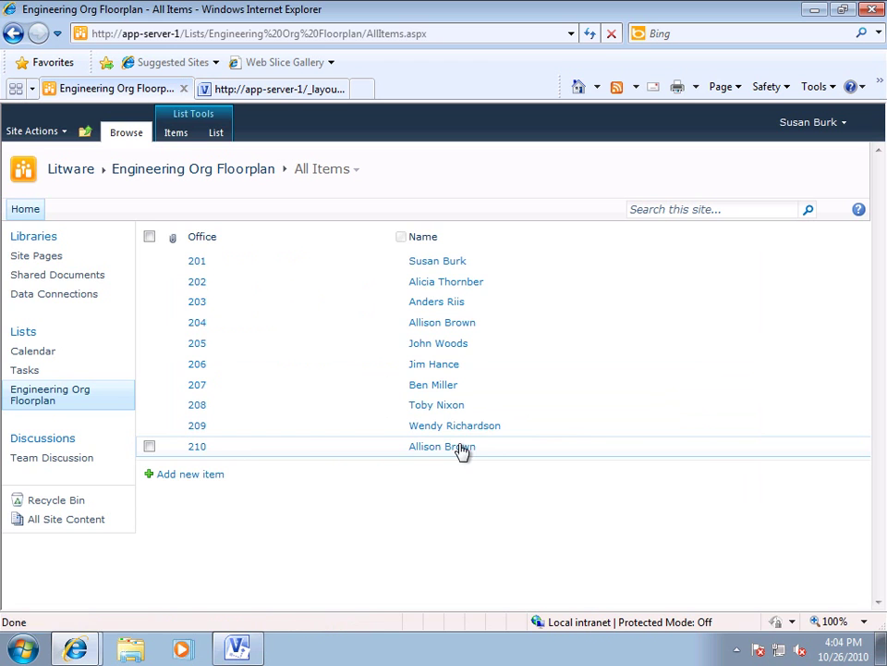
# Step: Edit office 210's list item, replace its Name with office 204's former occupant account, and save
pyautogui.click(200, 448)
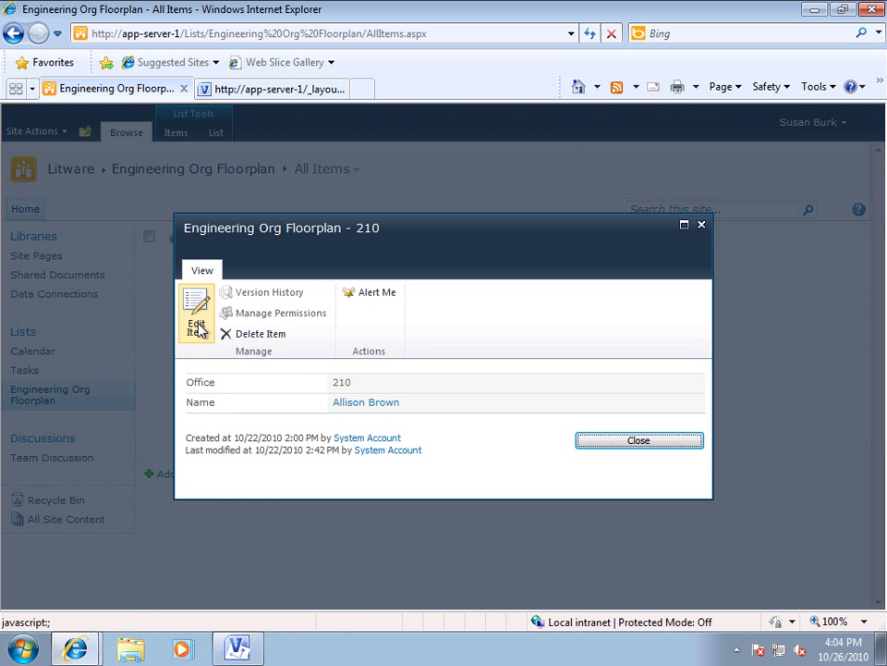
pyautogui.click(199, 323)
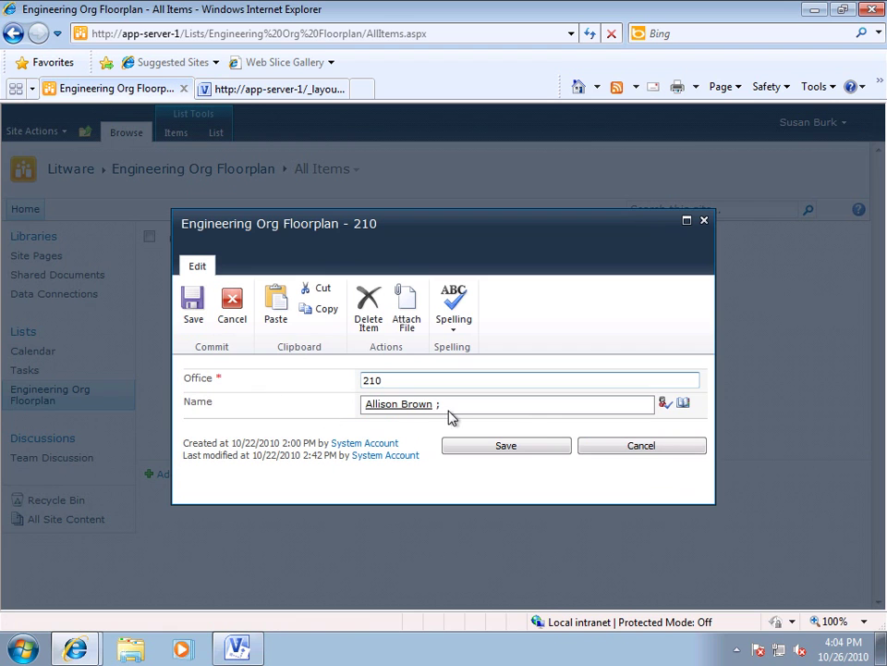
pyautogui.moveTo(430, 410); pyautogui.dragTo(357, 407)
pyautogui.write('litware\\jill.frank')
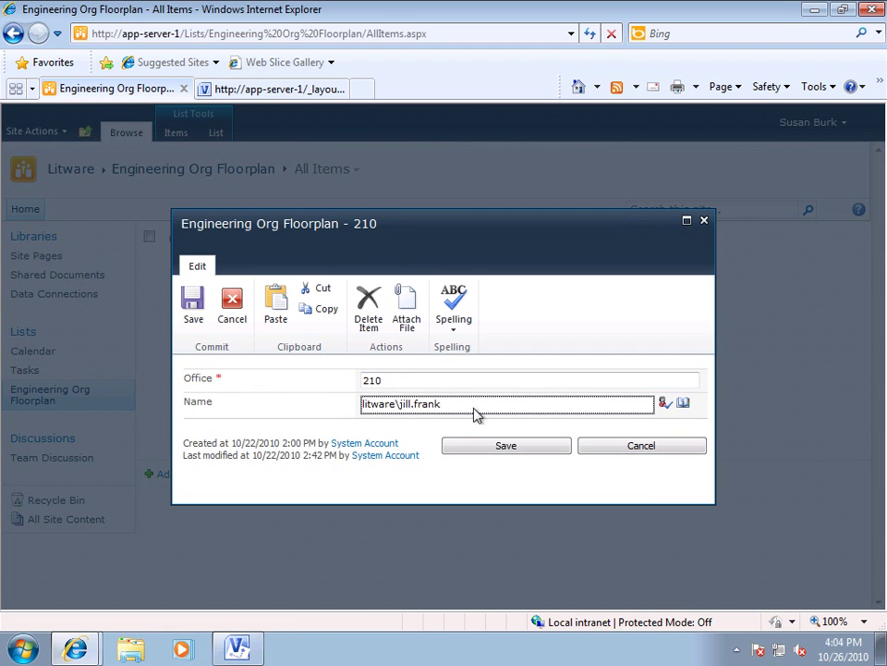
pyautogui.click(665, 403)
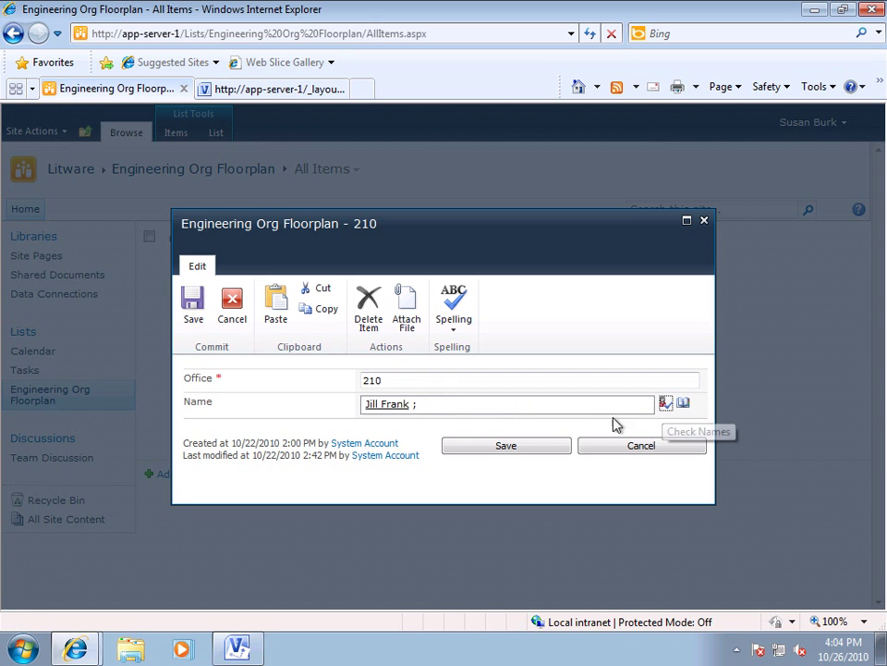
pyautogui.click(540, 451)
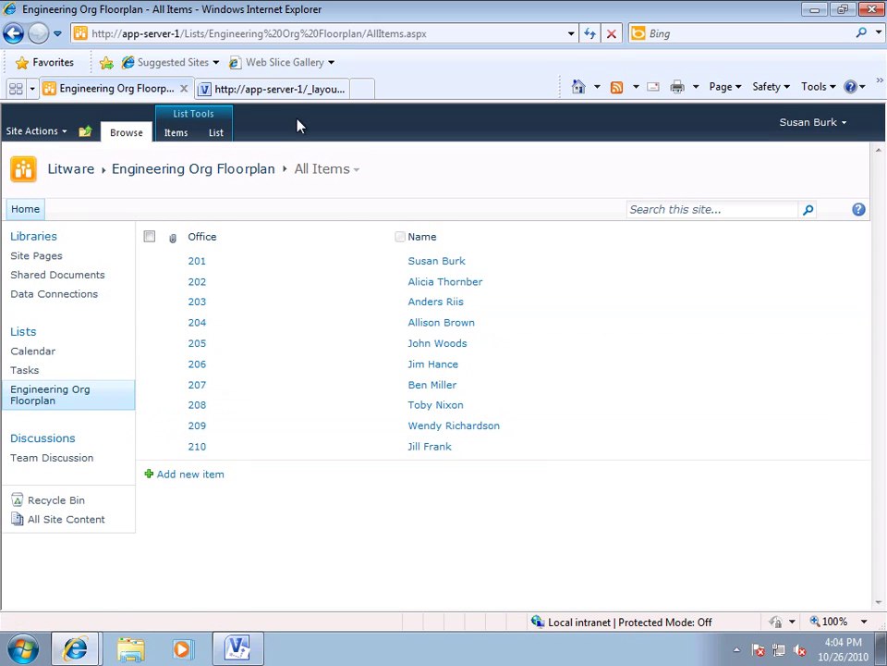
# Step: Refresh the data in the Litware Engineering Floorplan.vdw web drawing in Visio Web Access
pyautogui.click(289, 90)
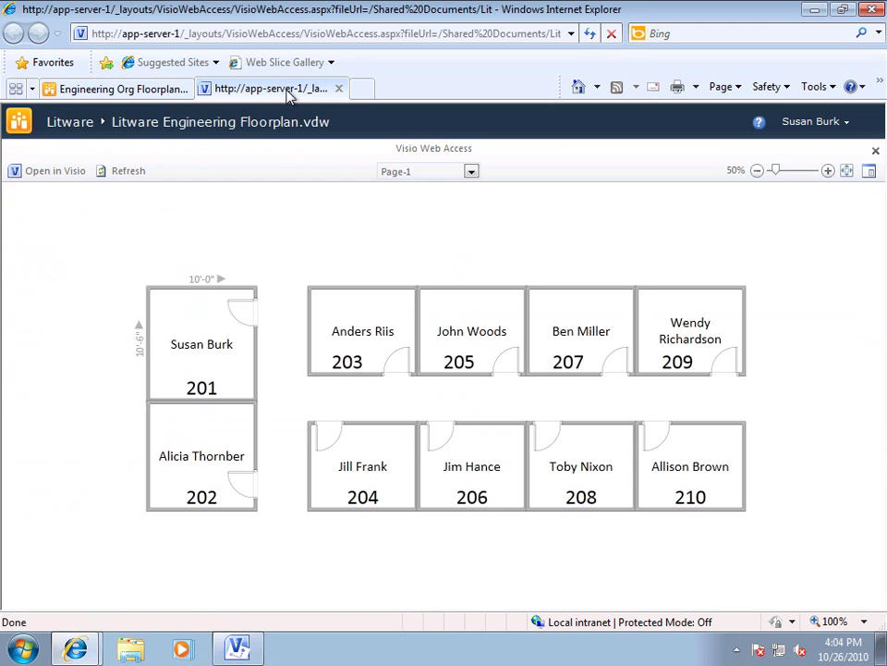
pyautogui.click(125, 174)
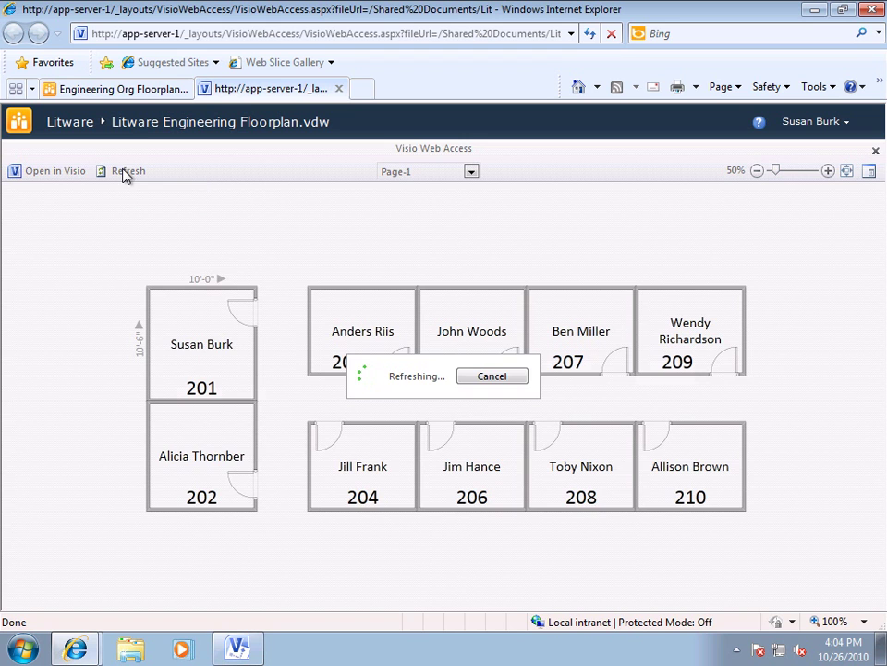